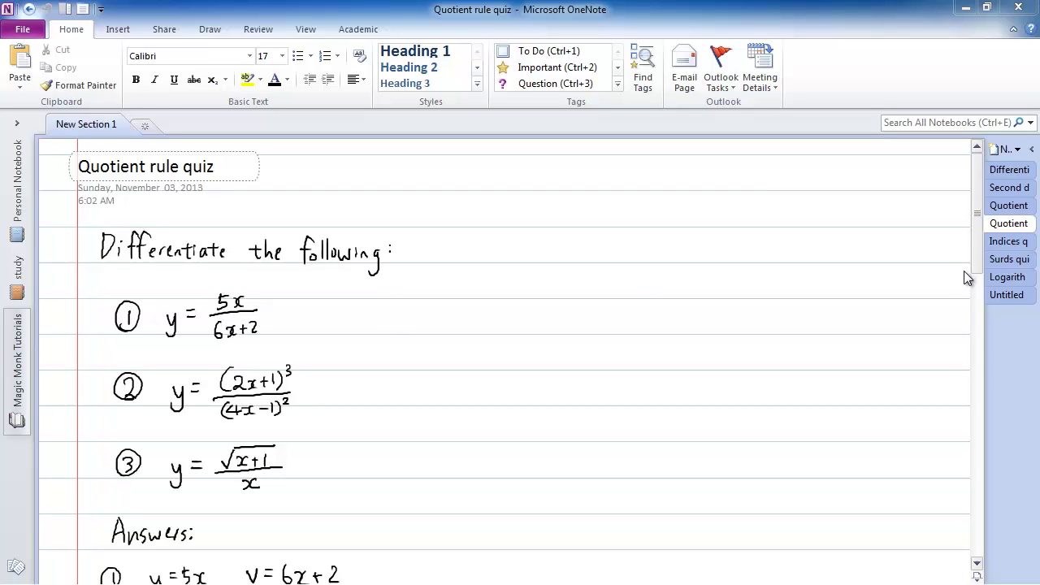
Open the blank untitled page and draw a simple house with a roof, chimney, two windows and a double door
{"action": "left_click_drag", "start_coordinate": [976, 256], "coordinate": [1011, 238]}
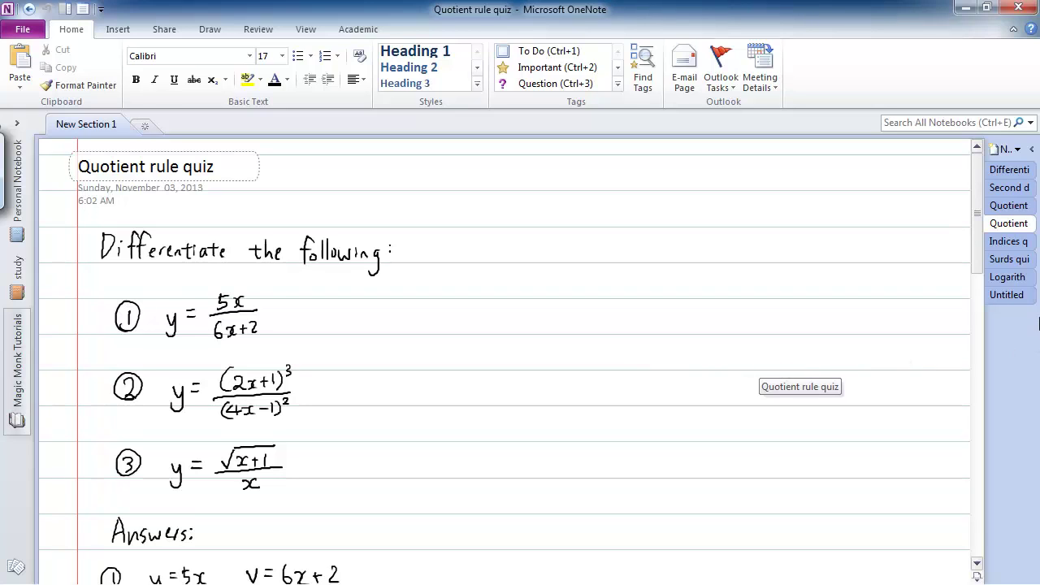
{"action": "left_click", "coordinate": [1008, 297]}
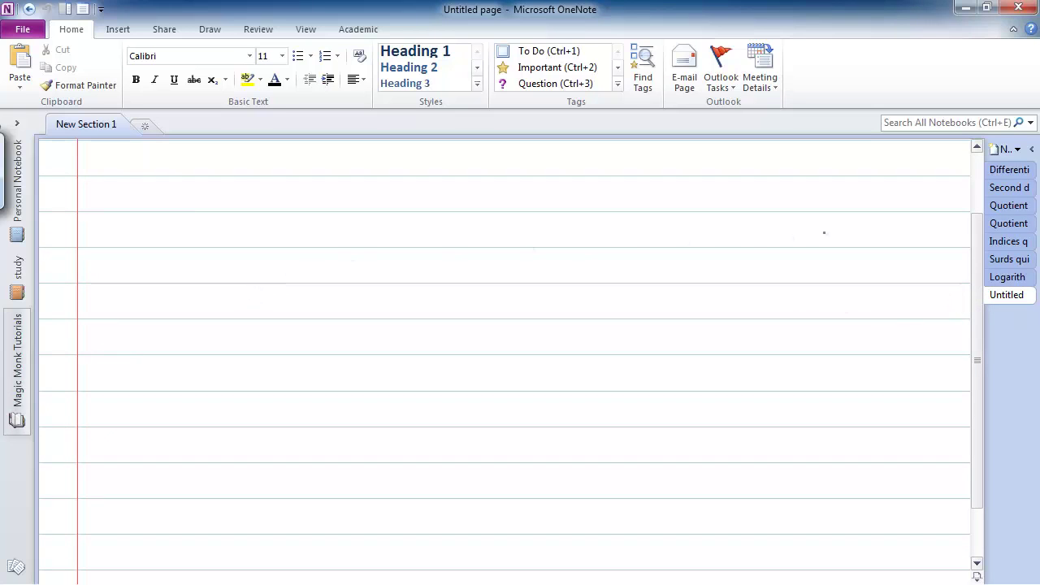
{"action": "scroll", "coordinate": [978, 185], "scroll_direction": "up", "scroll_amount": 2}
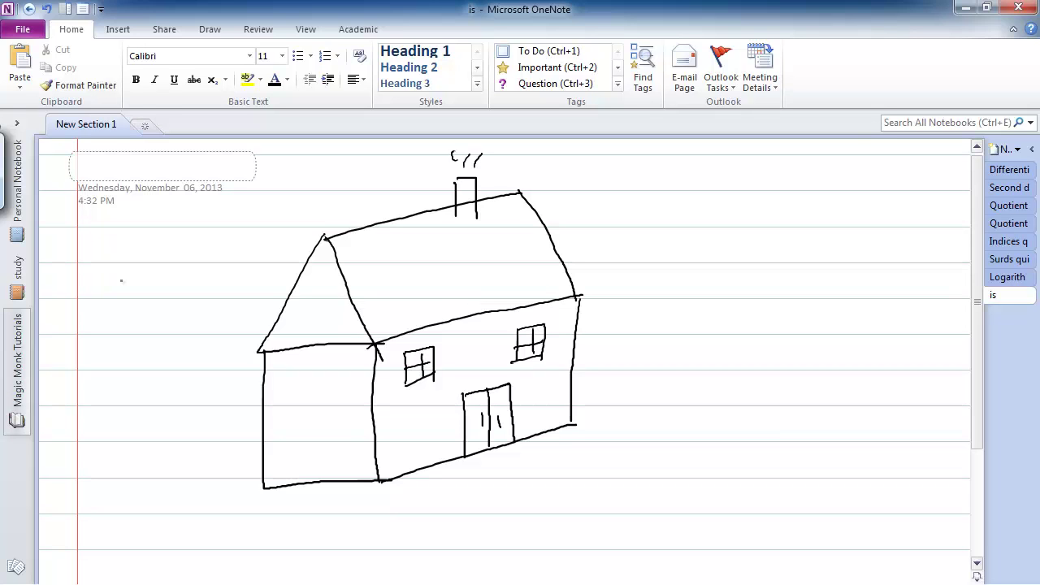
Export the current house page as a PDF named test1 to the Desktop
{"action": "left_click", "coordinate": [27, 35]}
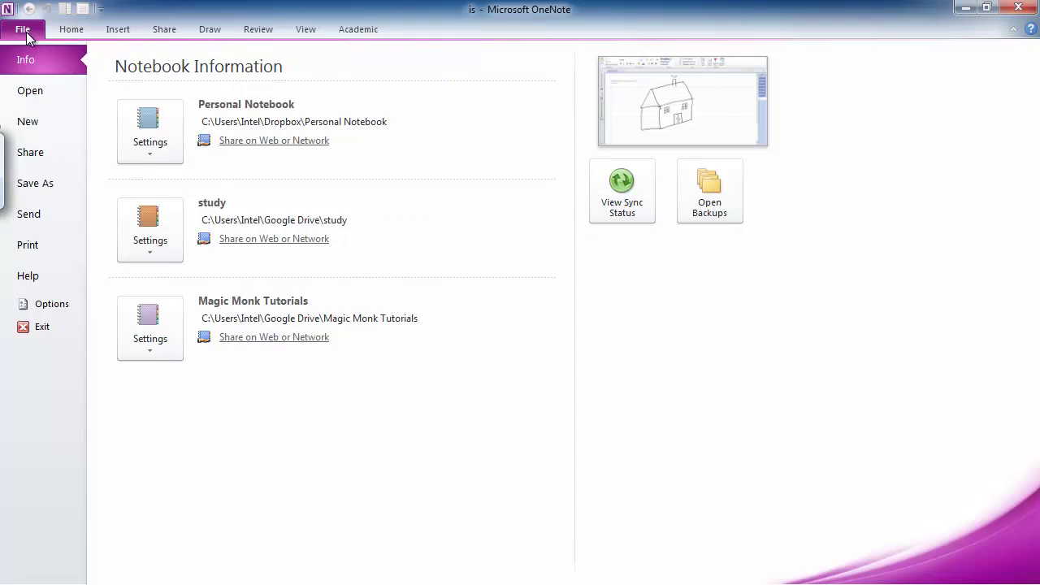
{"action": "left_click", "coordinate": [61, 187]}
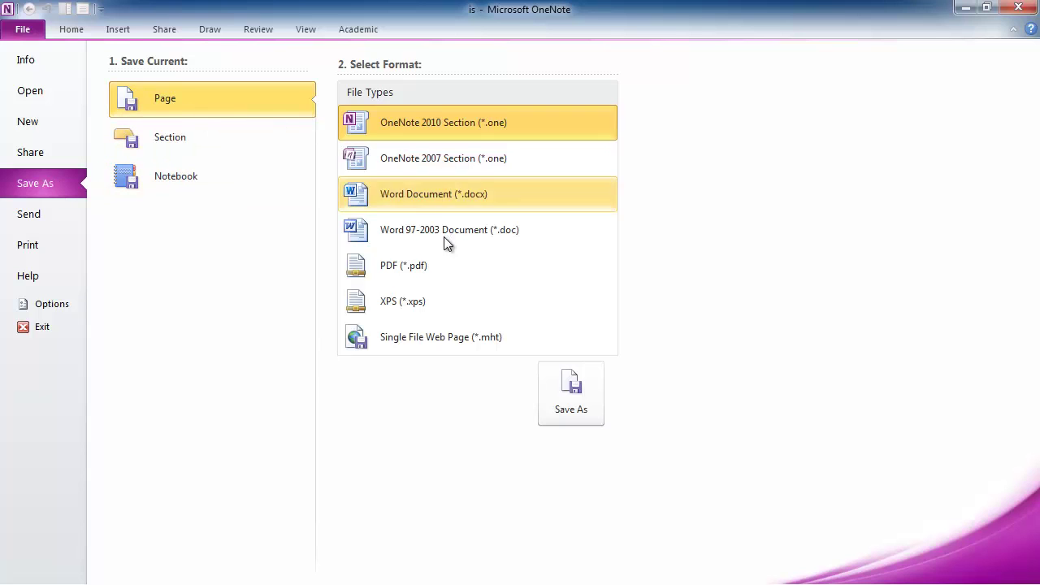
{"action": "left_click", "coordinate": [443, 264]}
{"action": "left_click", "coordinate": [588, 406]}
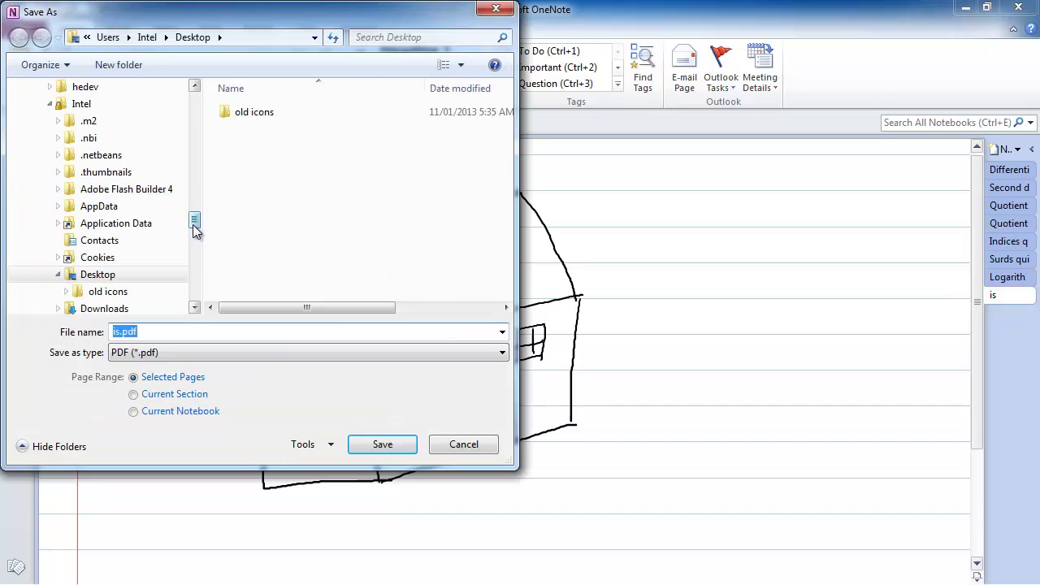
{"action": "left_click_drag", "start_coordinate": [195, 220], "coordinate": [194, 51]}
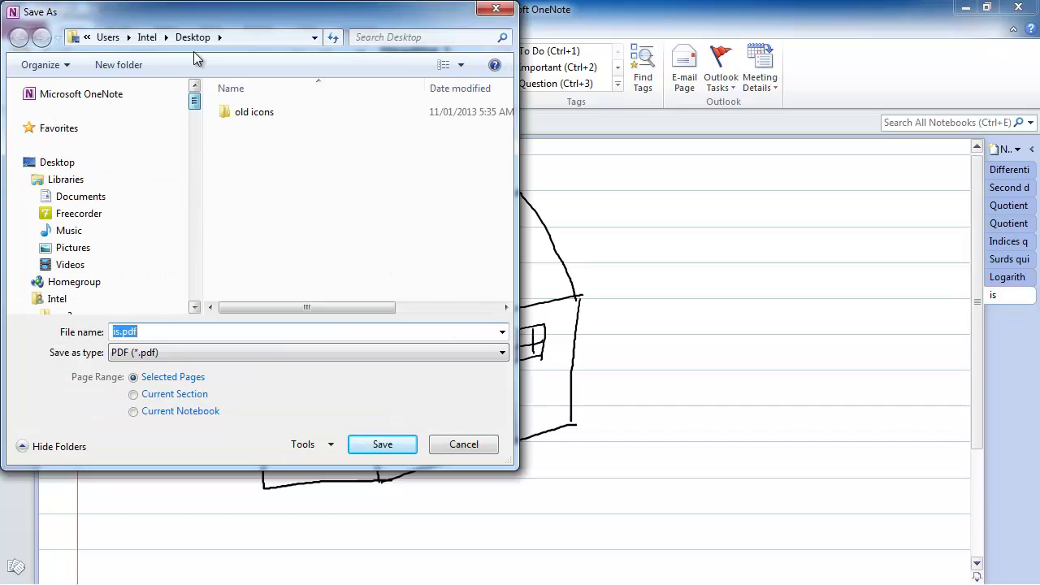
{"action": "left_click", "coordinate": [85, 161]}
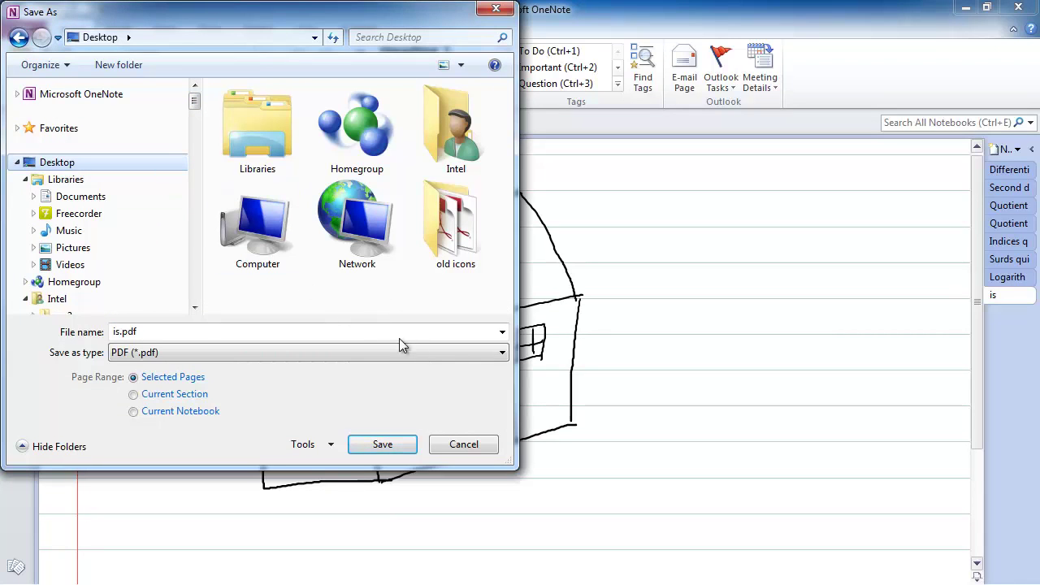
{"action": "left_click", "coordinate": [382, 445]}
{"action": "type", "text": "test1"}
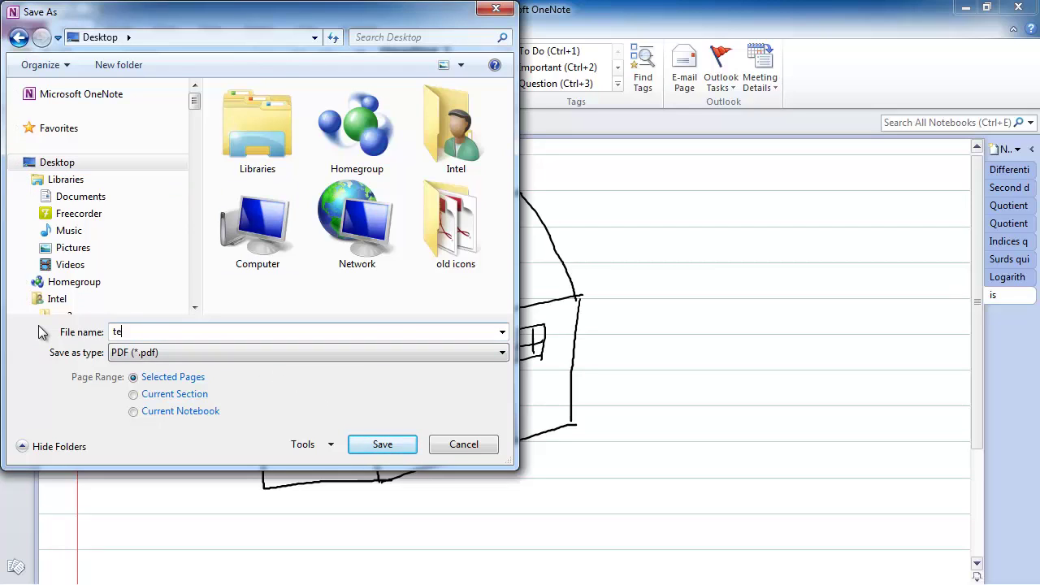
{"action": "left_click", "coordinate": [390, 444]}
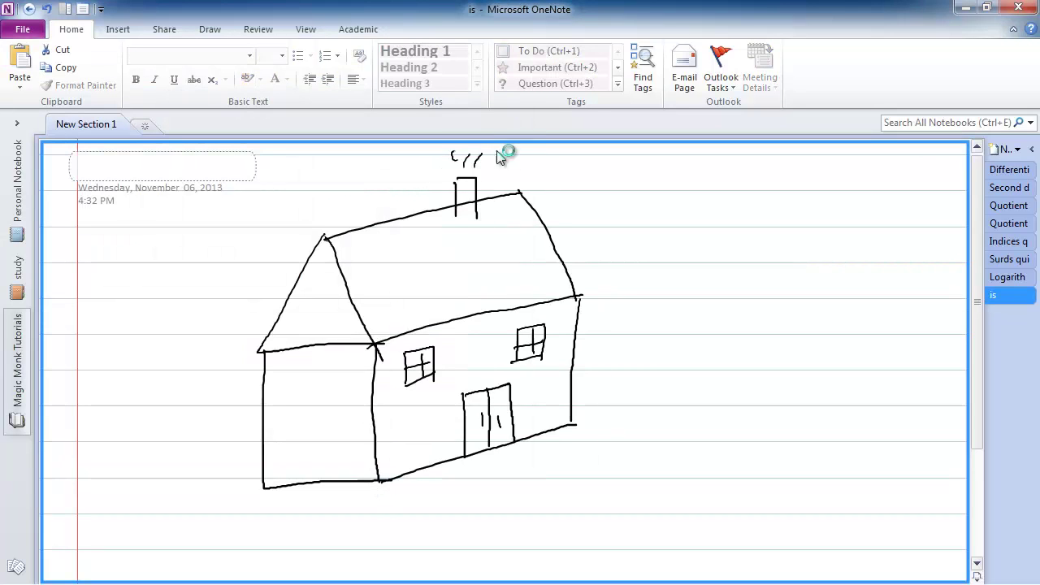
Go to the Windows desktop and check the file size of test1.pdf in its properties
{"action": "left_click", "coordinate": [967, 10]}
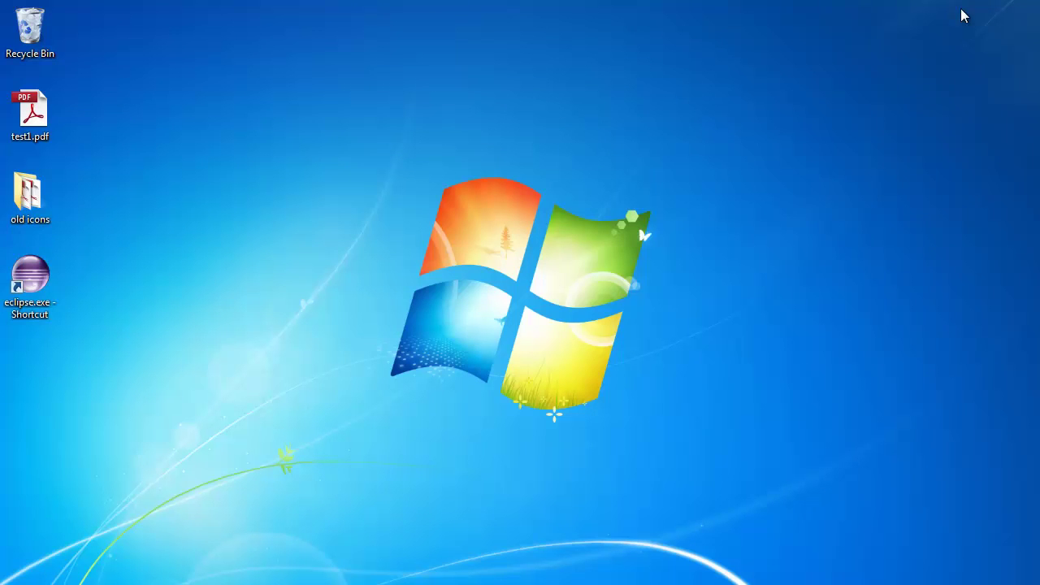
{"action": "right_click", "coordinate": [43, 125]}
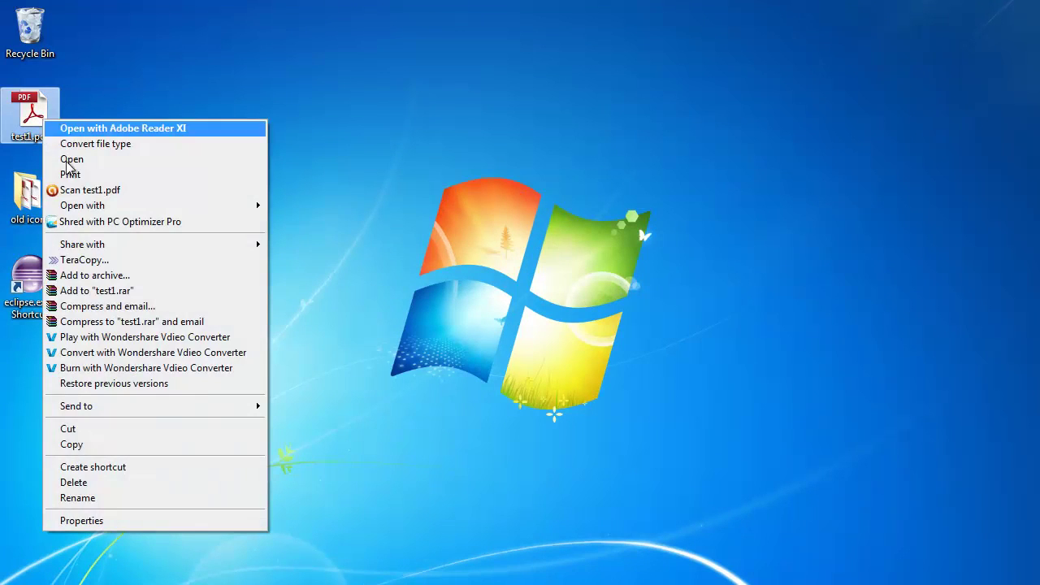
{"action": "left_click", "coordinate": [109, 521]}
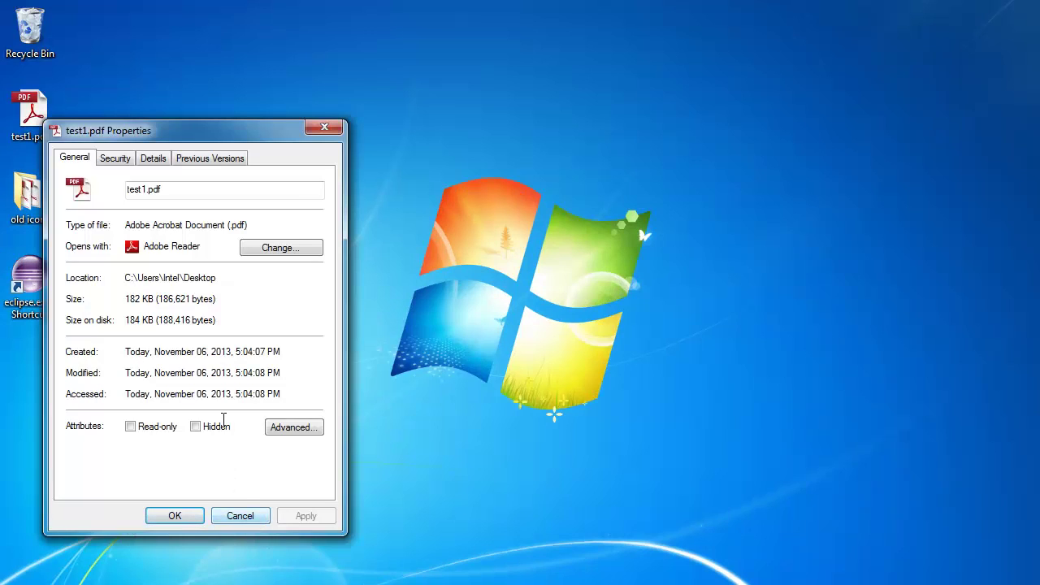
{"action": "left_click_drag", "start_coordinate": [126, 298], "coordinate": [152, 299]}
{"action": "left_click", "coordinate": [242, 516]}
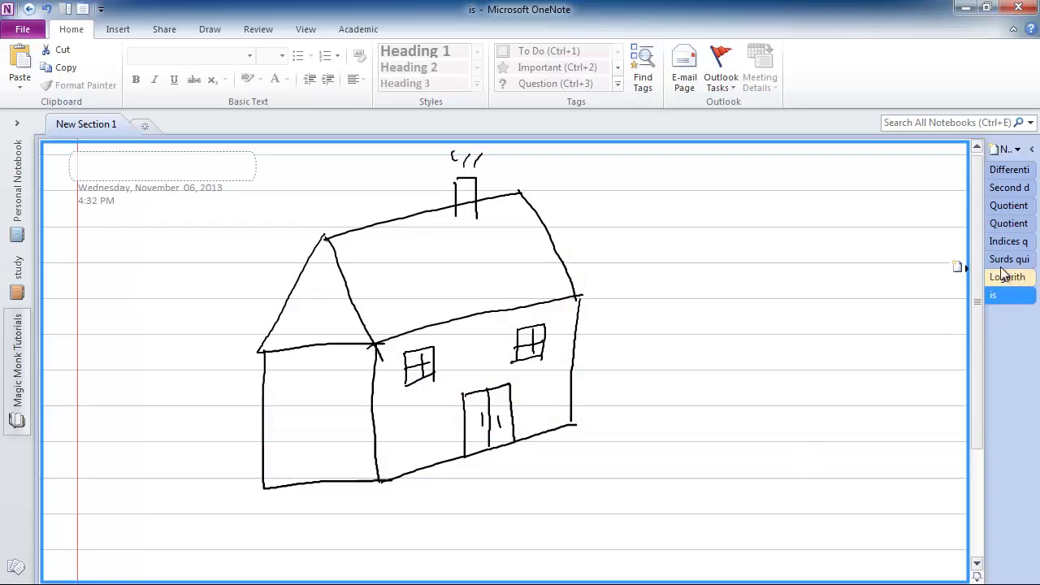
Turn off pen pressure sensitivity in the advanced options and accept the restart notice
{"action": "left_click_drag", "start_coordinate": [975, 260], "coordinate": [959, 241]}
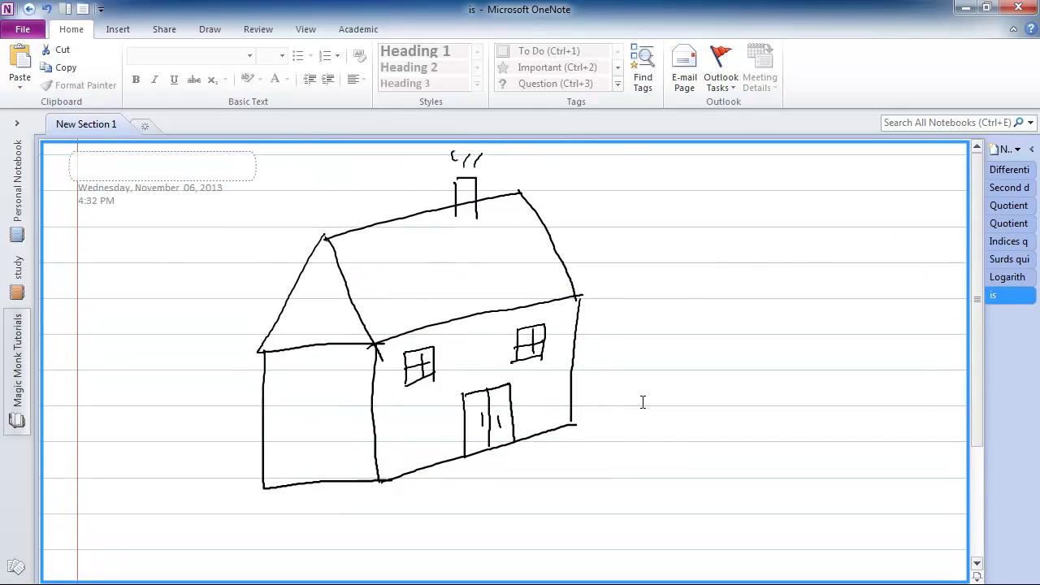
{"action": "scroll", "coordinate": [643, 402], "scroll_direction": "down", "scroll_amount": 3}
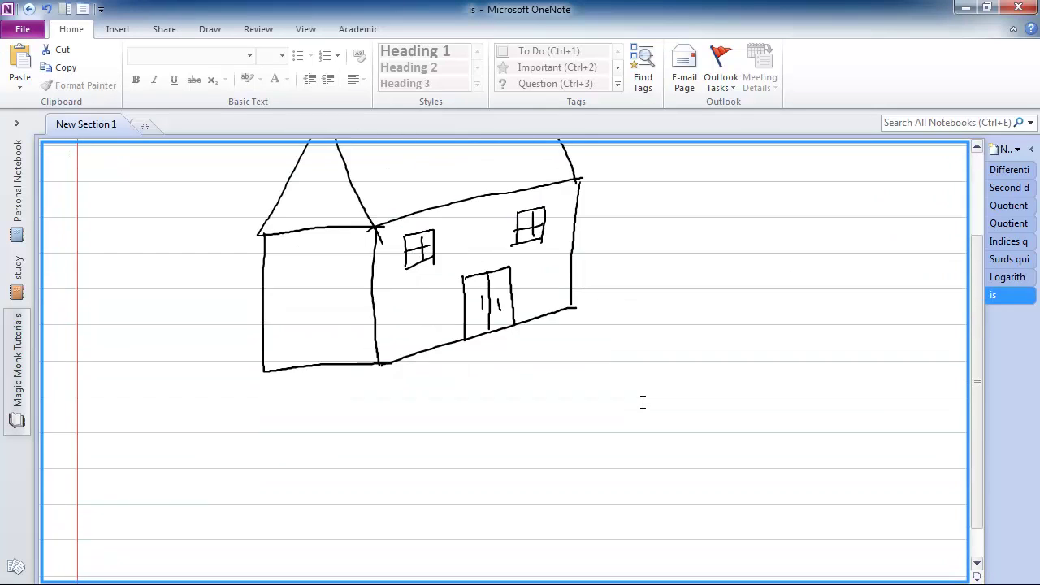
{"action": "left_click", "coordinate": [25, 30]}
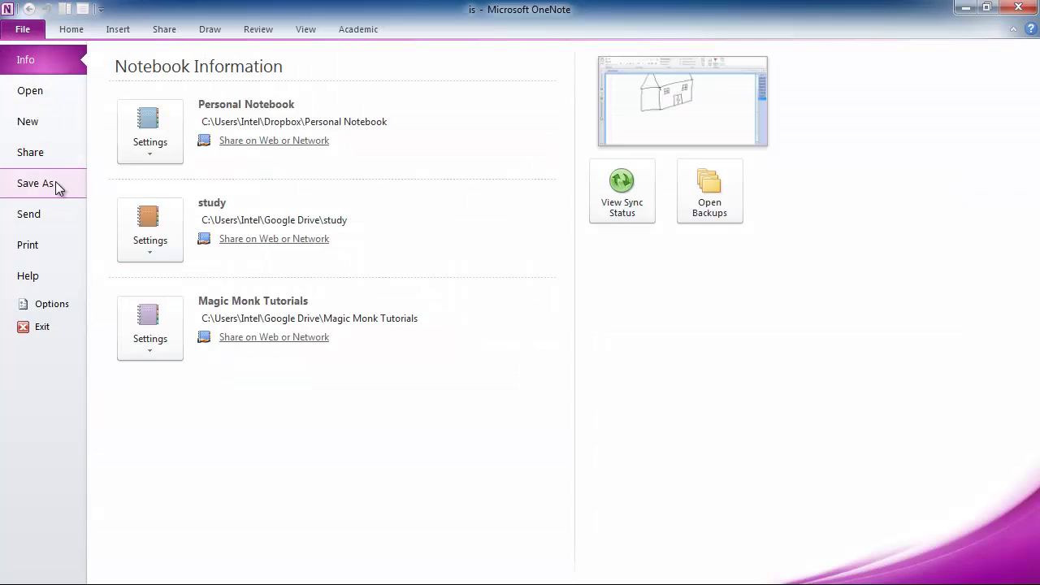
{"action": "left_click", "coordinate": [52, 305]}
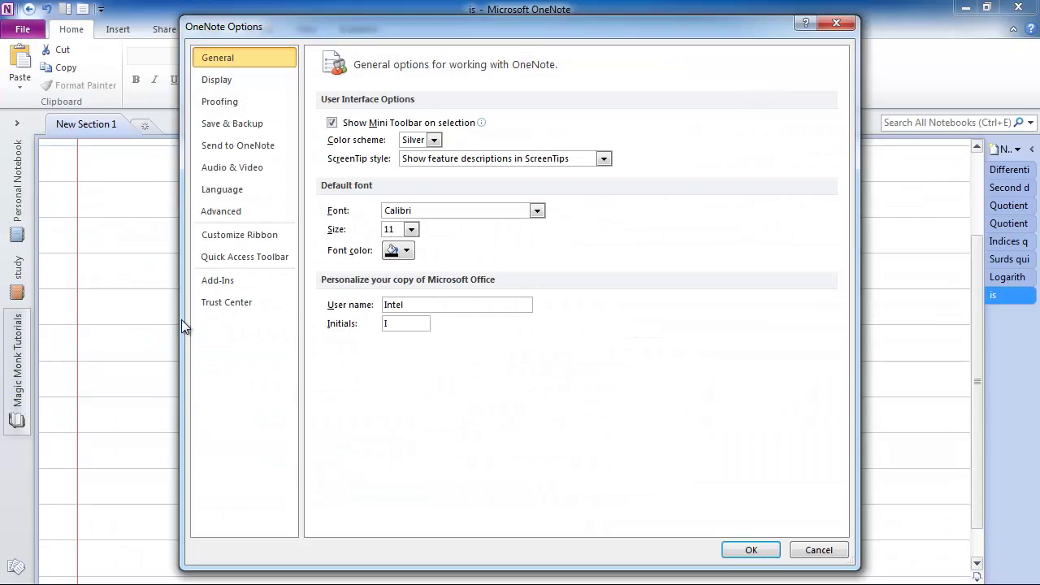
{"action": "left_click", "coordinate": [268, 212]}
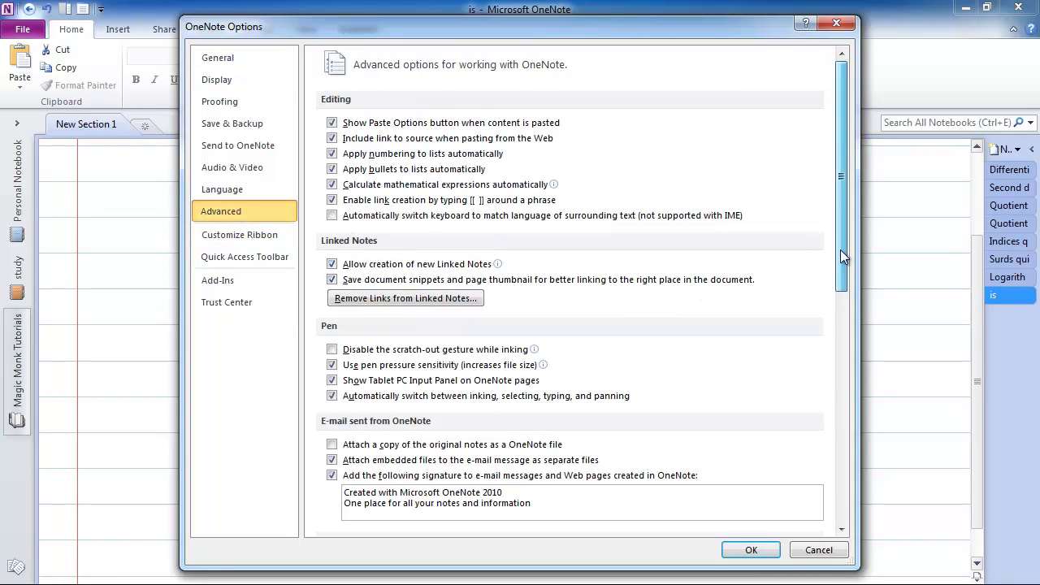
{"action": "left_click_drag", "start_coordinate": [840, 250], "coordinate": [860, 305]}
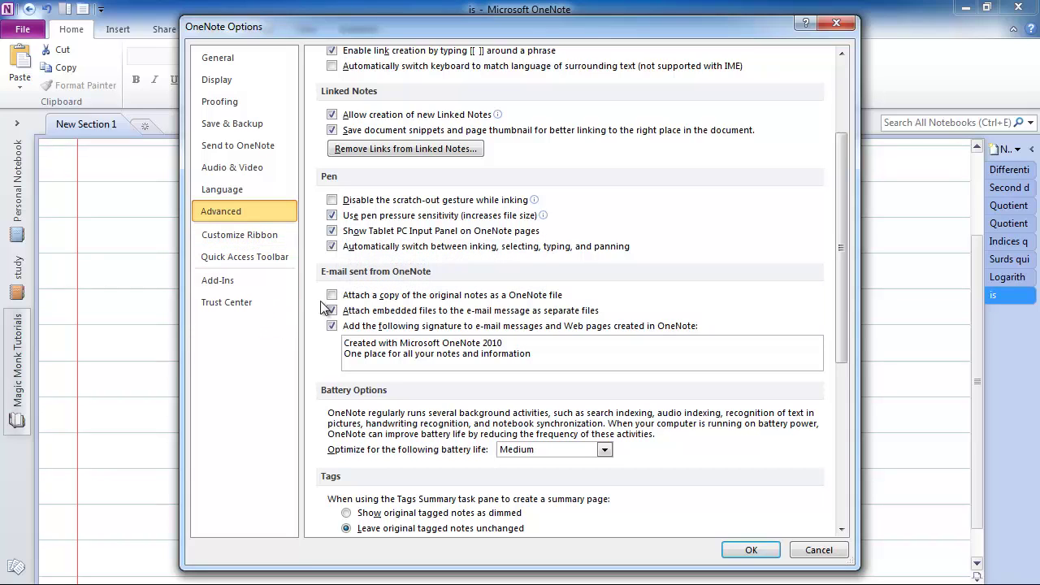
{"action": "left_click", "coordinate": [332, 215]}
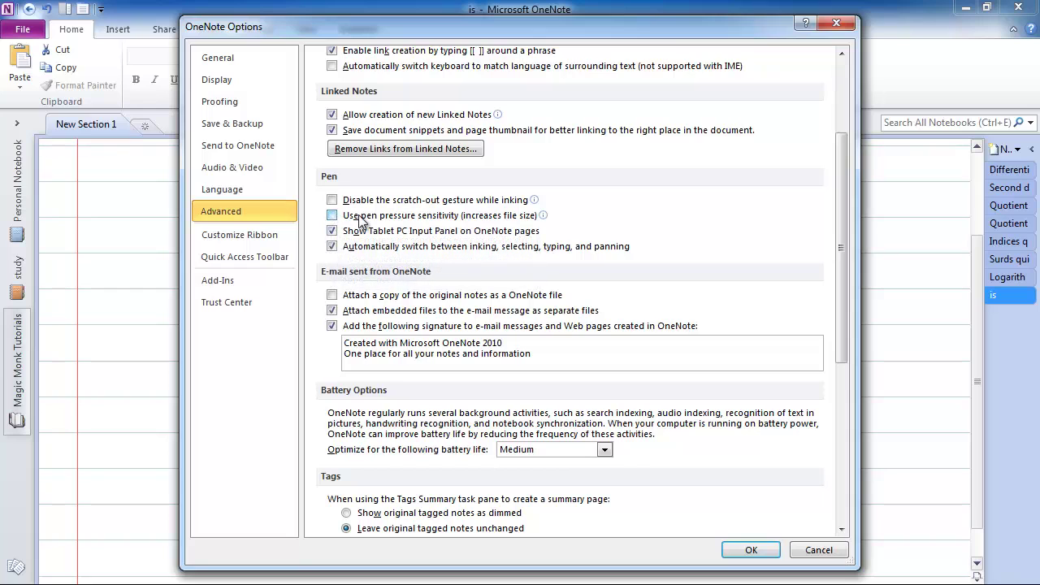
{"action": "left_click", "coordinate": [749, 550]}
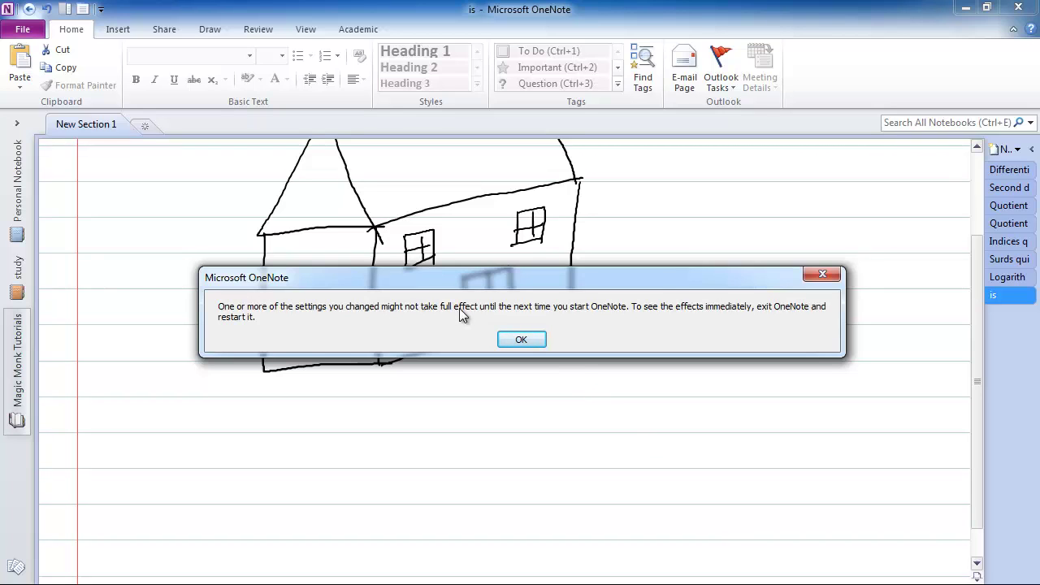
{"action": "left_click", "coordinate": [527, 341]}
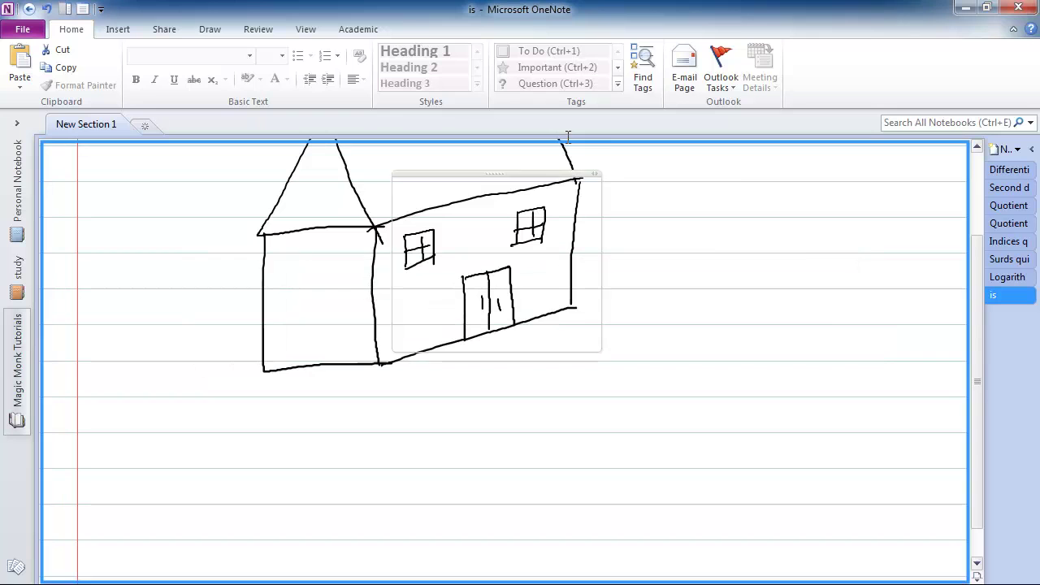
Restart OneNote, add a new page and draw a similar house on it
{"action": "left_click", "coordinate": [1021, 9]}
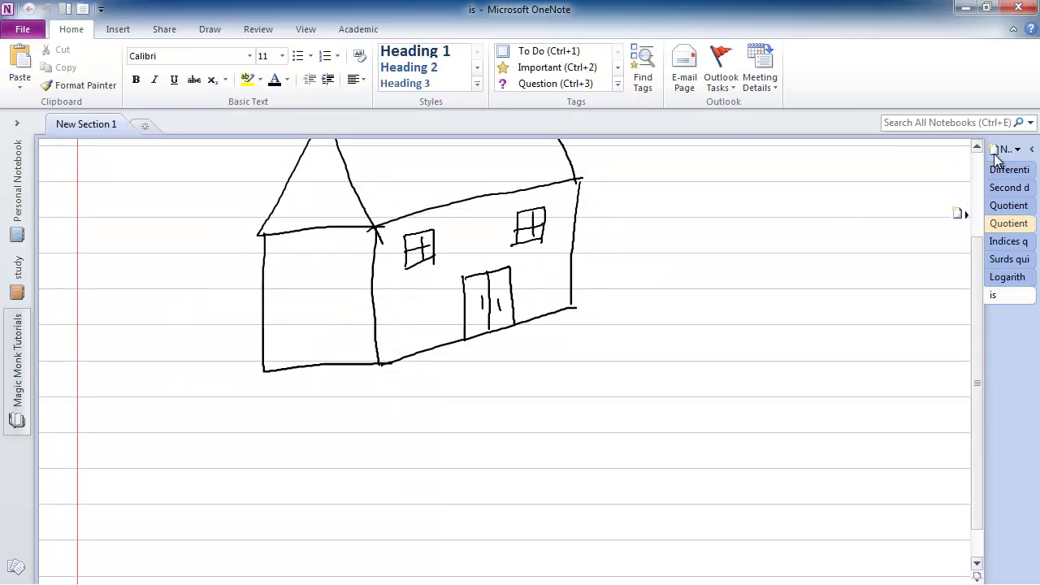
{"action": "left_click", "coordinate": [1003, 149]}
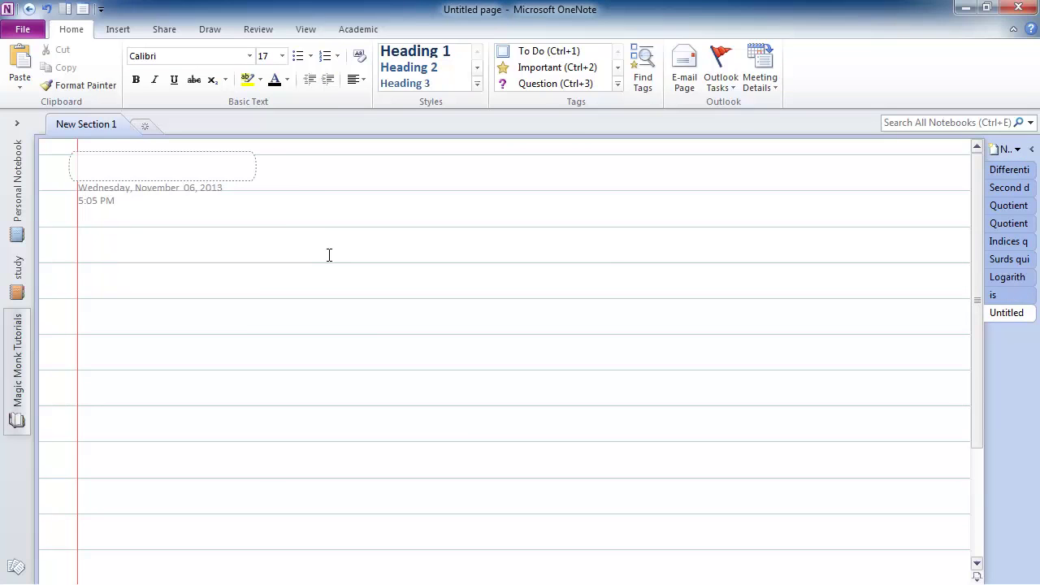
{"action": "key", "text": "ctrl+v"}
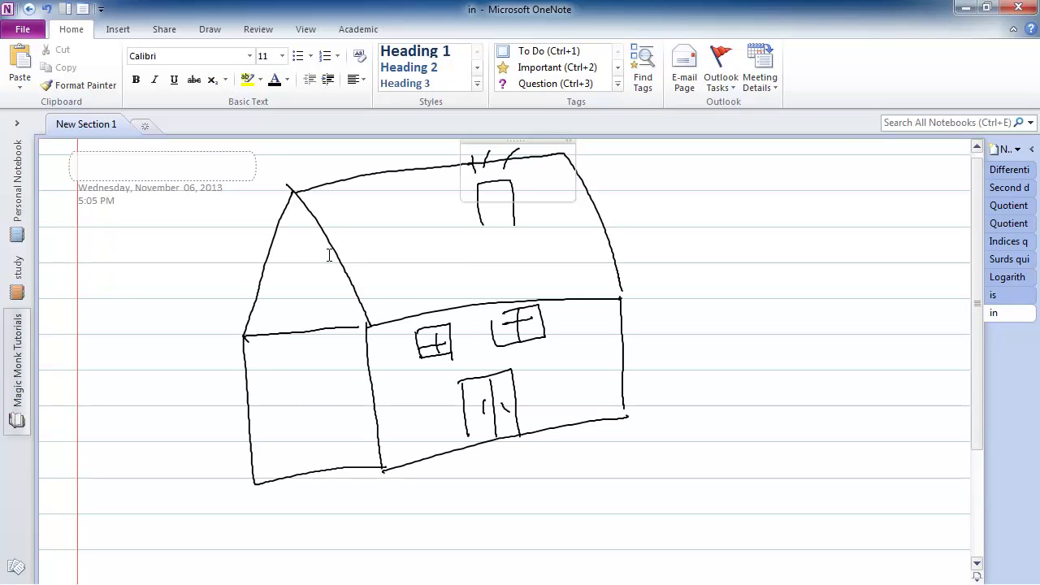
Export the new house page as a PDF named test2 to the Desktop and close the notebook window
{"action": "left_click", "coordinate": [23, 30]}
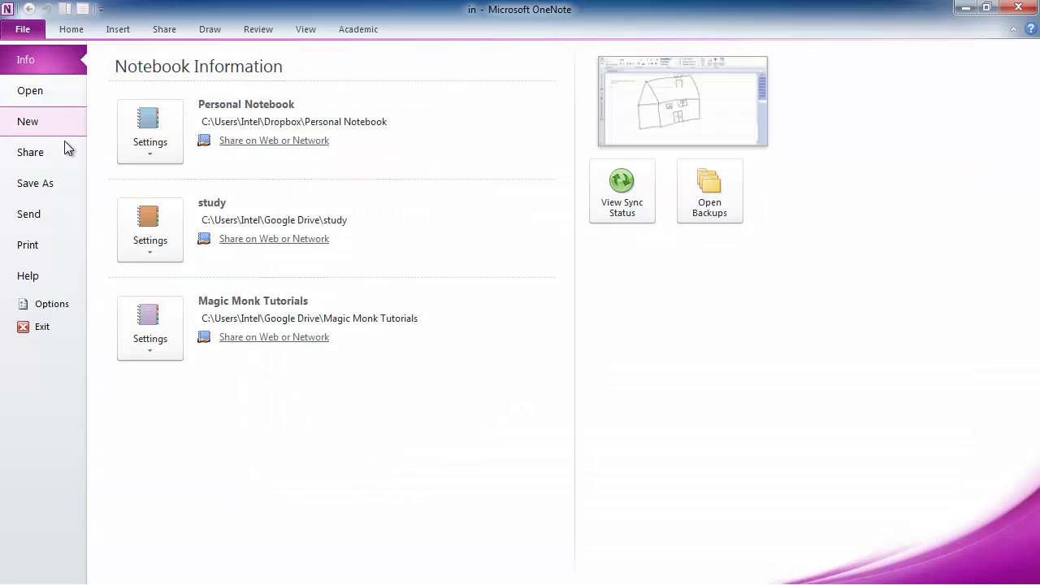
{"action": "left_click", "coordinate": [61, 185]}
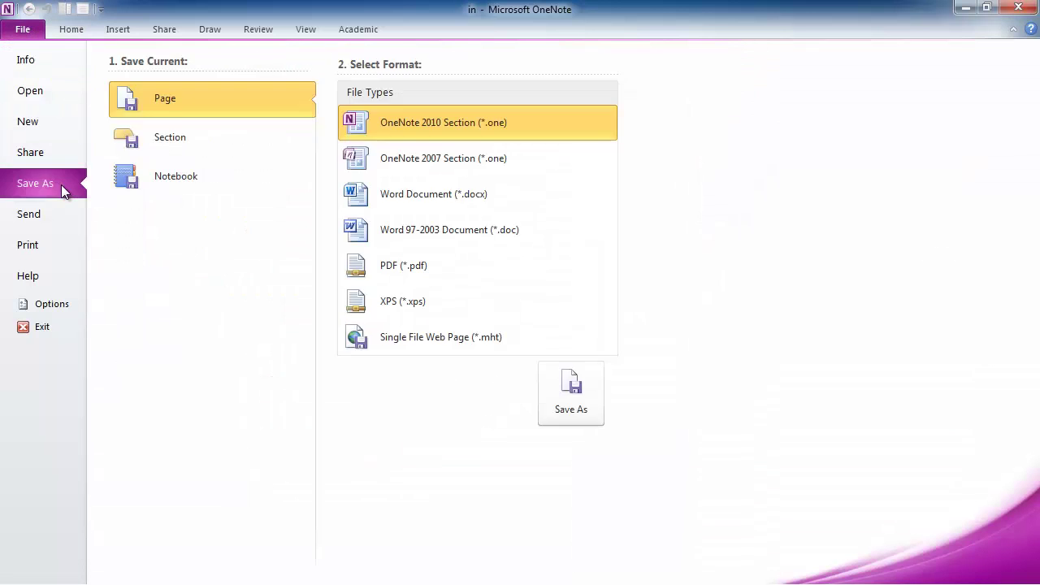
{"action": "left_click", "coordinate": [453, 274]}
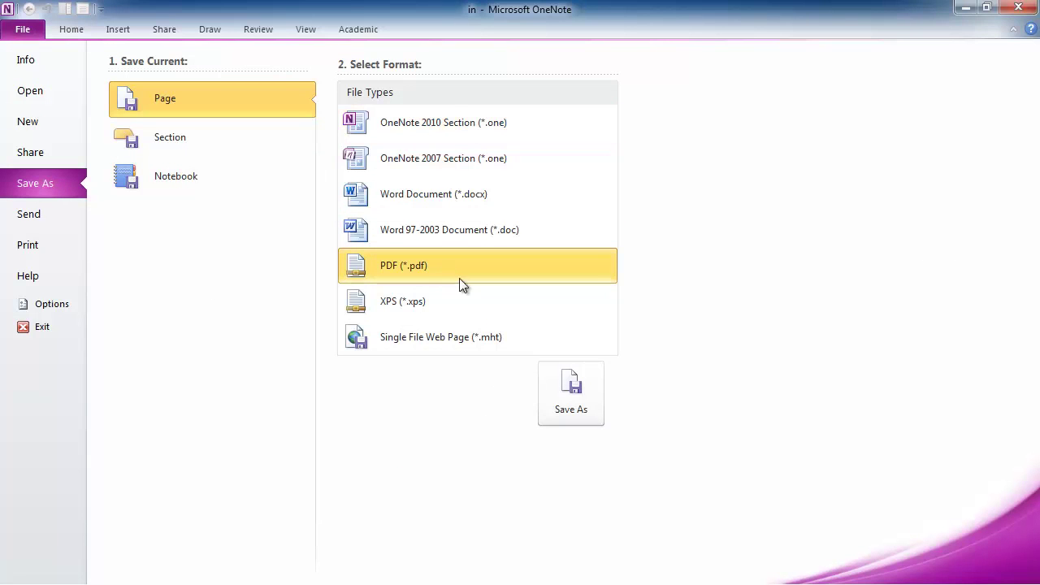
{"action": "left_click", "coordinate": [568, 393]}
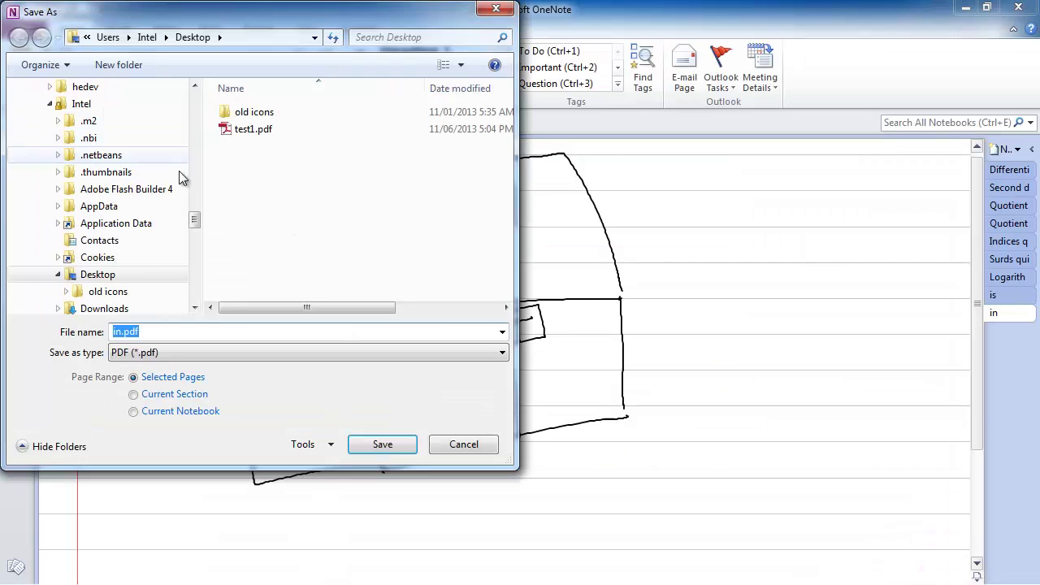
{"action": "left_click_drag", "start_coordinate": [195, 221], "coordinate": [195, 101]}
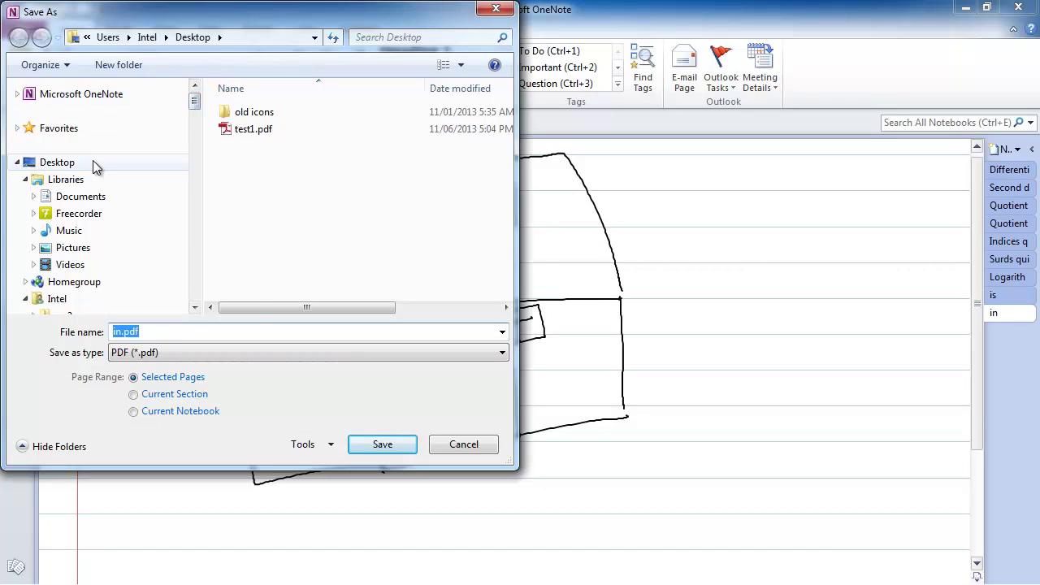
{"action": "left_click", "coordinate": [58, 162]}
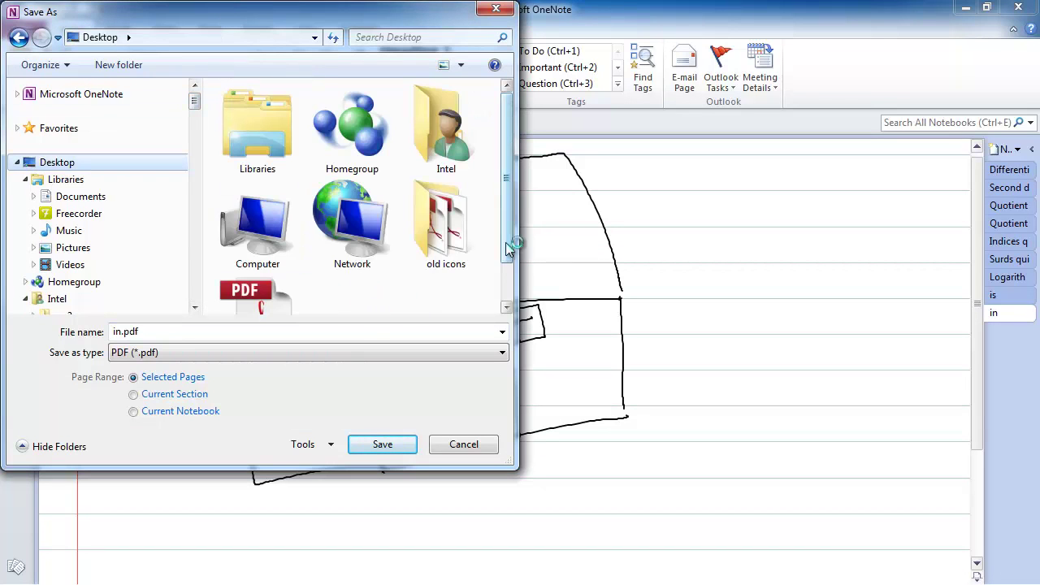
{"action": "scroll", "coordinate": [508, 244], "scroll_direction": "down", "scroll_amount": 2}
{"action": "left_click", "coordinate": [204, 332]}
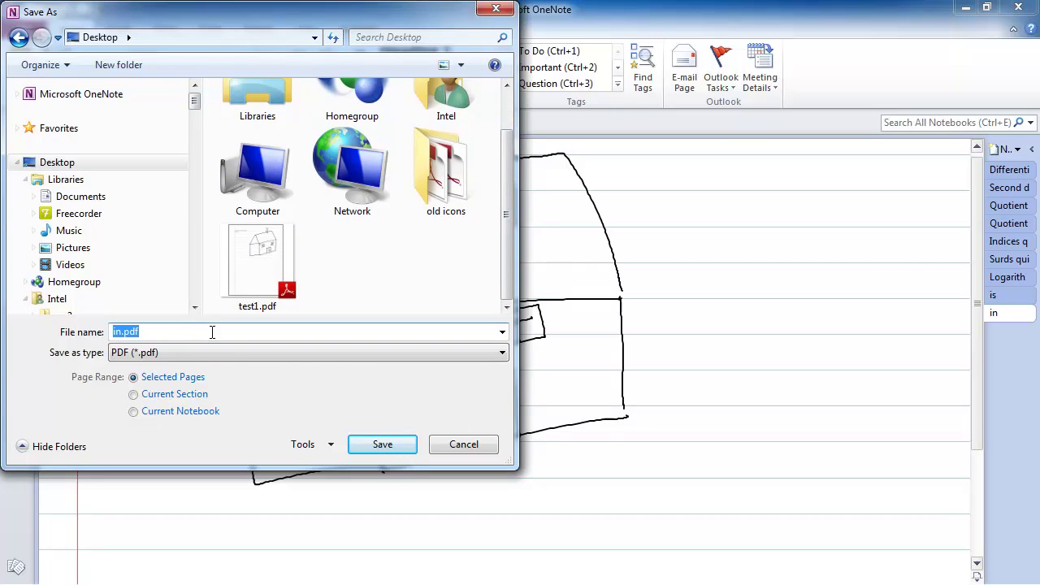
{"action": "type", "text": "test2"}
{"action": "key", "text": "Return"}
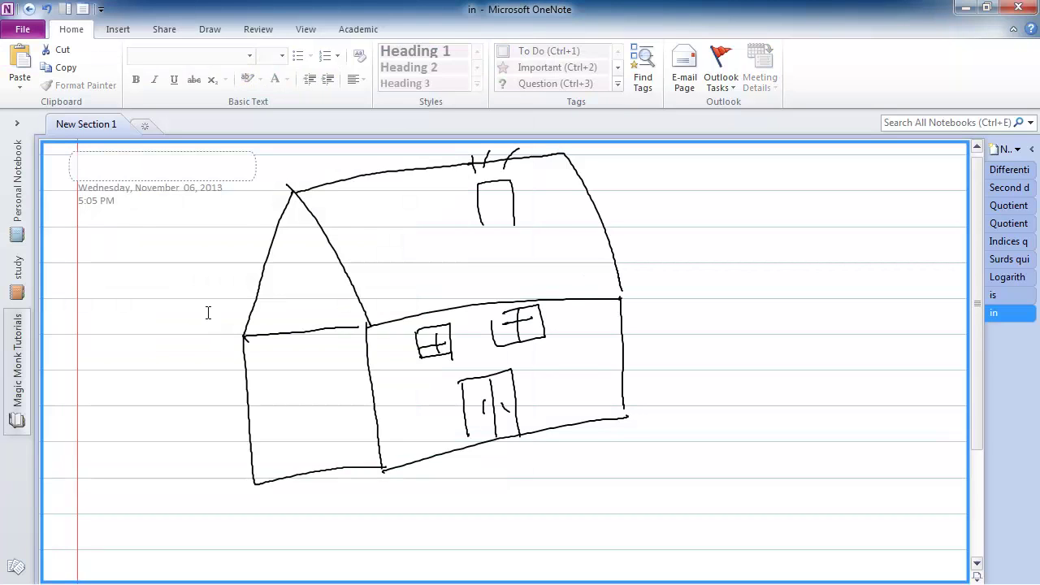
{"action": "left_click", "coordinate": [1018, 10]}
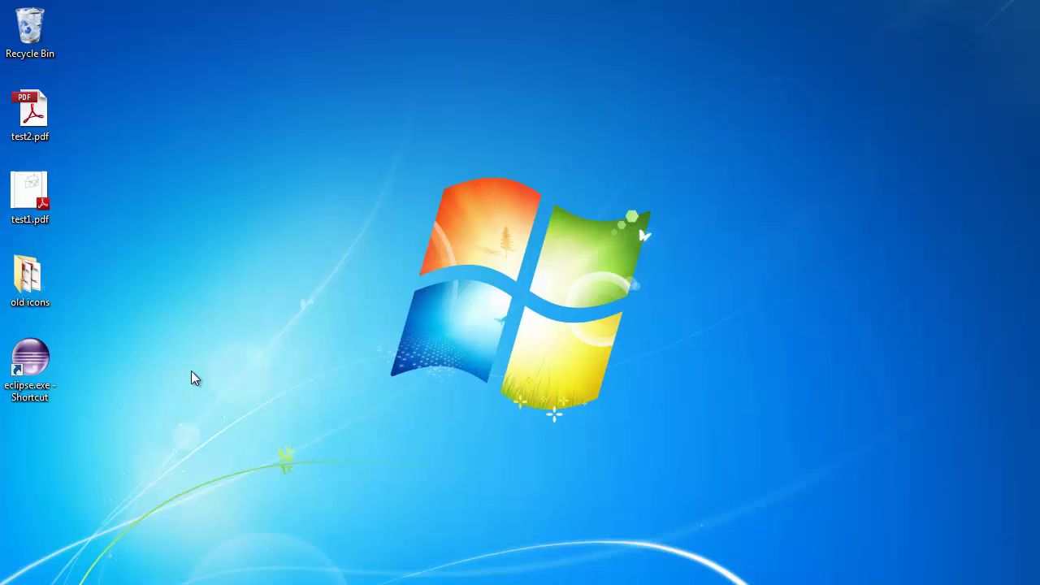
Check the file size of test2.pdf in its properties and close them without changes
{"action": "right_click", "coordinate": [37, 124]}
{"action": "left_click", "coordinate": [111, 524]}
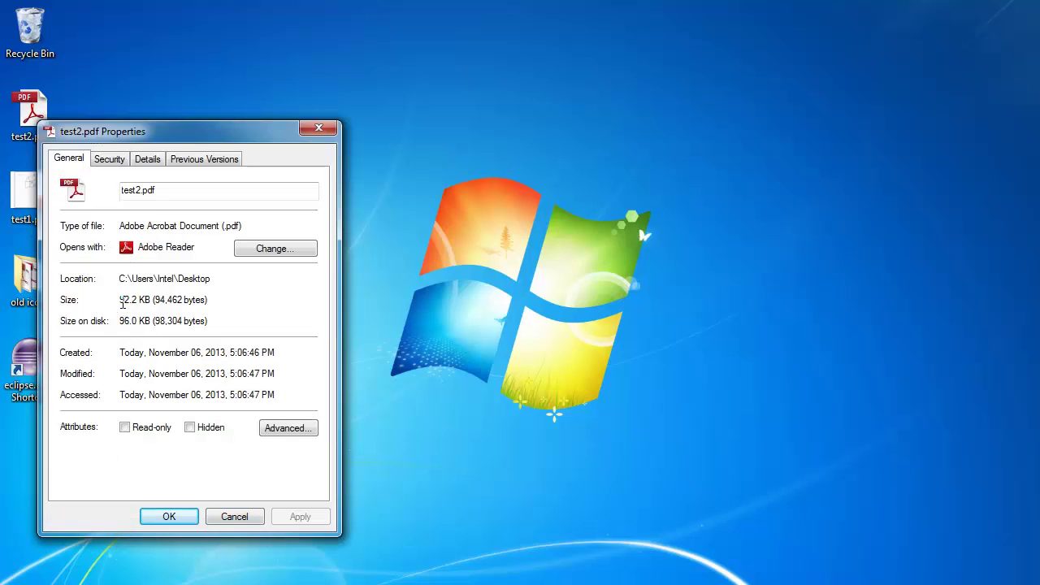
{"action": "left_click_drag", "start_coordinate": [121, 302], "coordinate": [143, 302]}
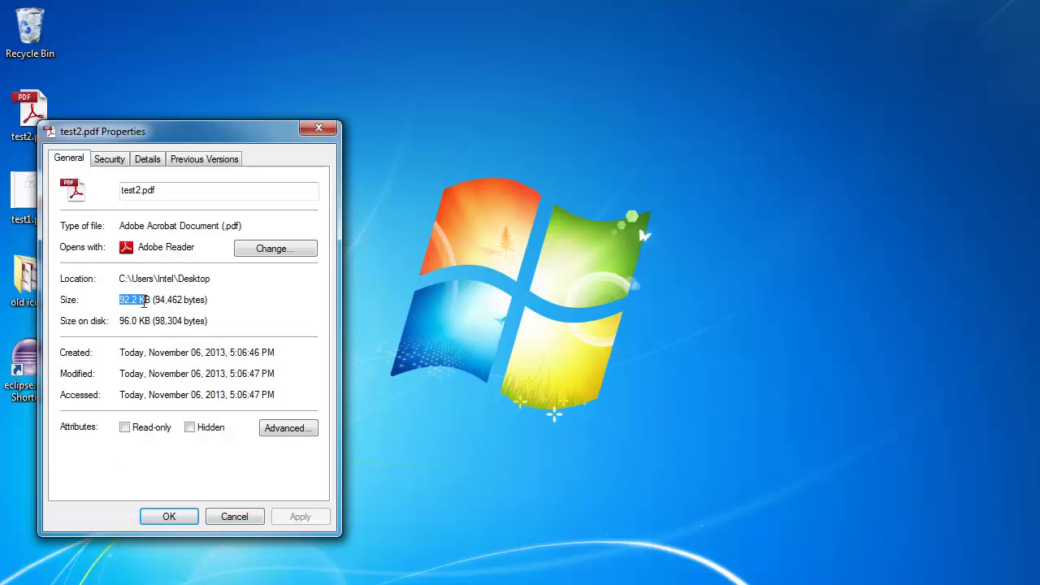
{"action": "left_click", "coordinate": [220, 516]}
View test2.pdf and test1.pdf one after the other in Adobe Reader to compare the house drawings, closing each document
{"action": "double_click", "coordinate": [38, 104]}
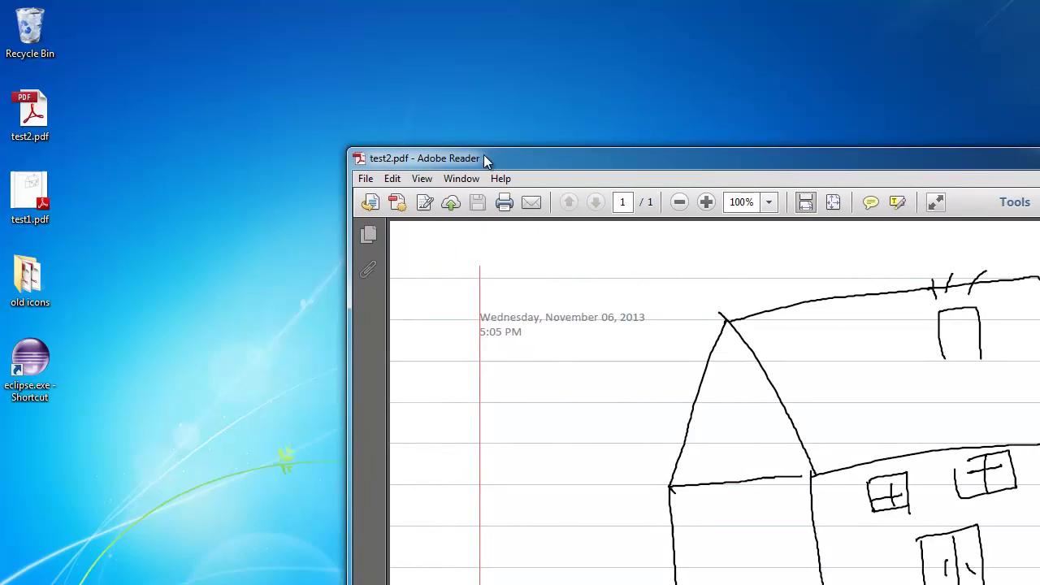
{"action": "left_click_drag", "start_coordinate": [487, 156], "coordinate": [199, 20]}
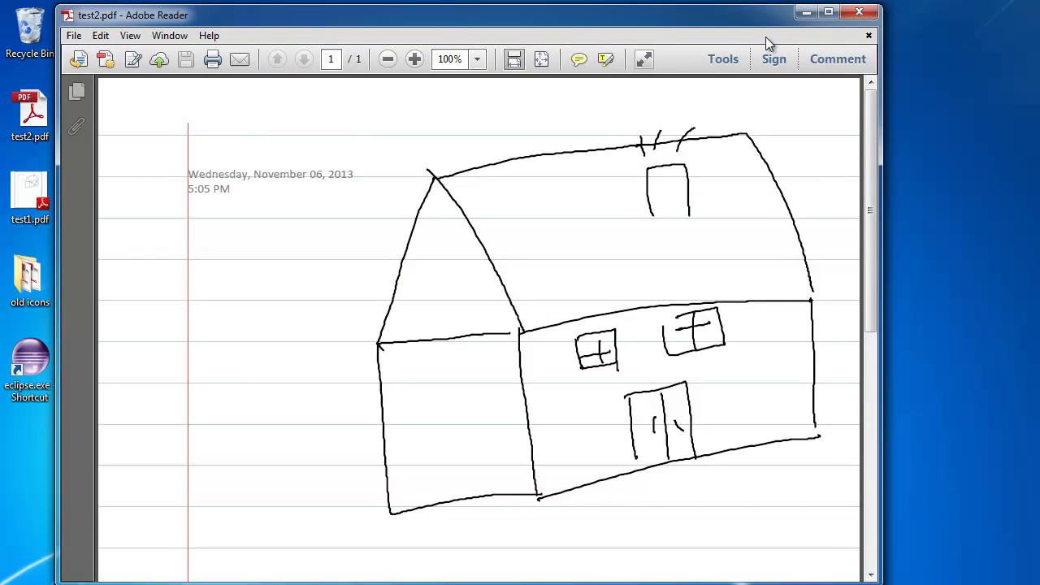
{"action": "left_click", "coordinate": [861, 11]}
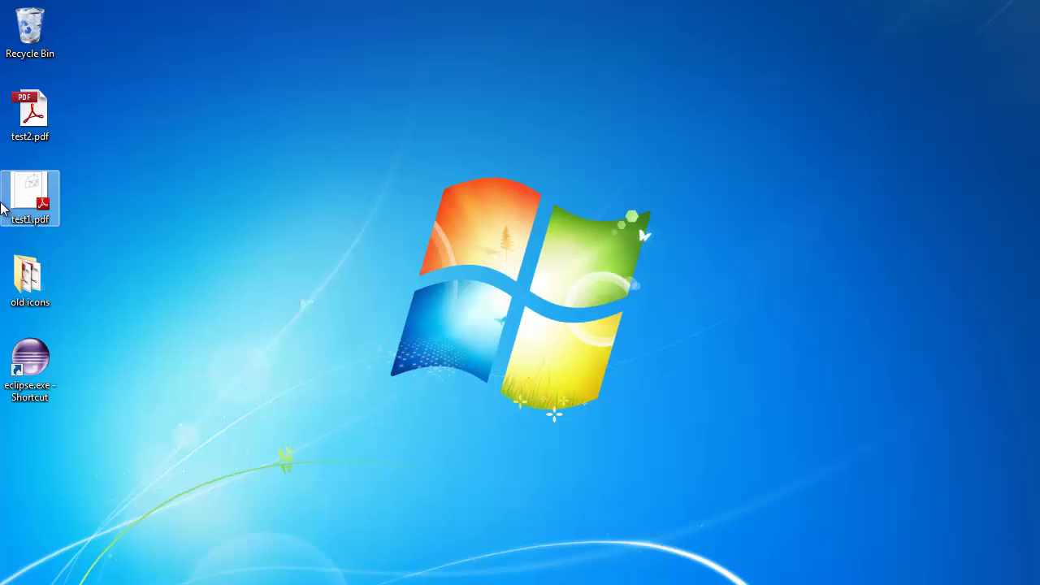
{"action": "double_click", "coordinate": [30, 195]}
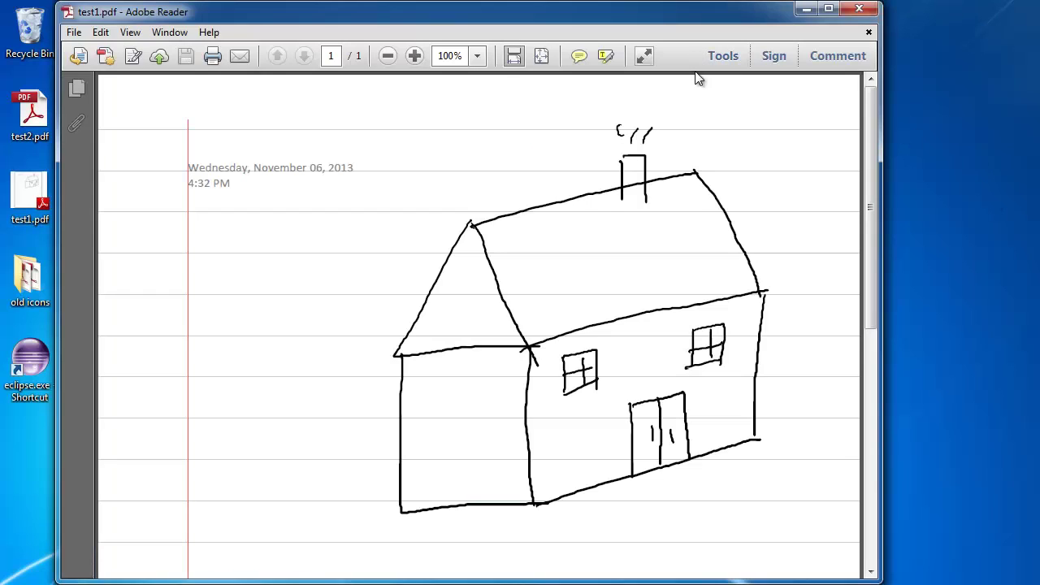
{"action": "left_click", "coordinate": [859, 8]}
Recheck the file size of test1.pdf in its properties for comparison with test2.pdf, and dismiss the properties
{"action": "right_click", "coordinate": [29, 203]}
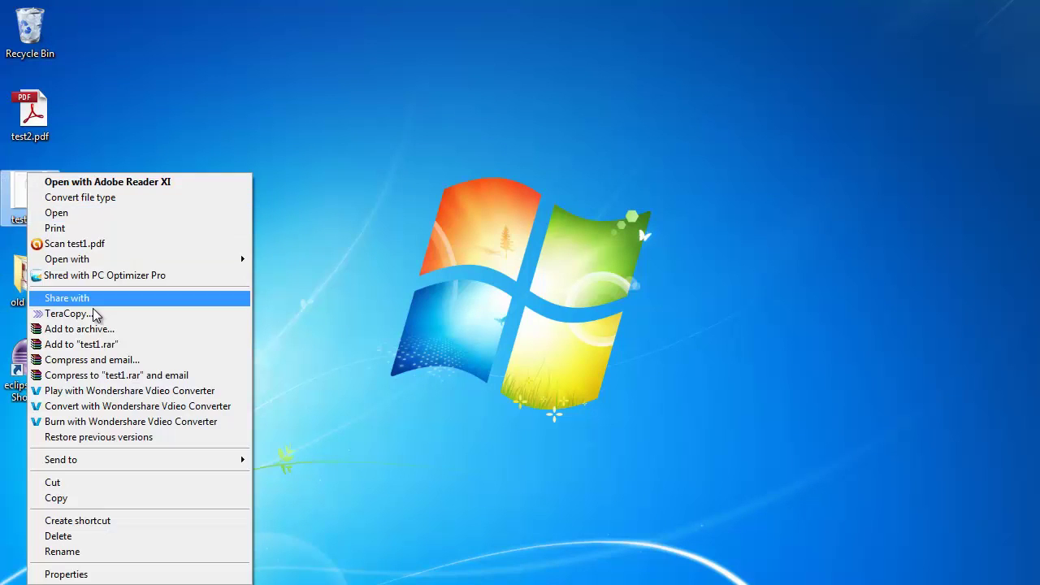
{"action": "left_click", "coordinate": [57, 573]}
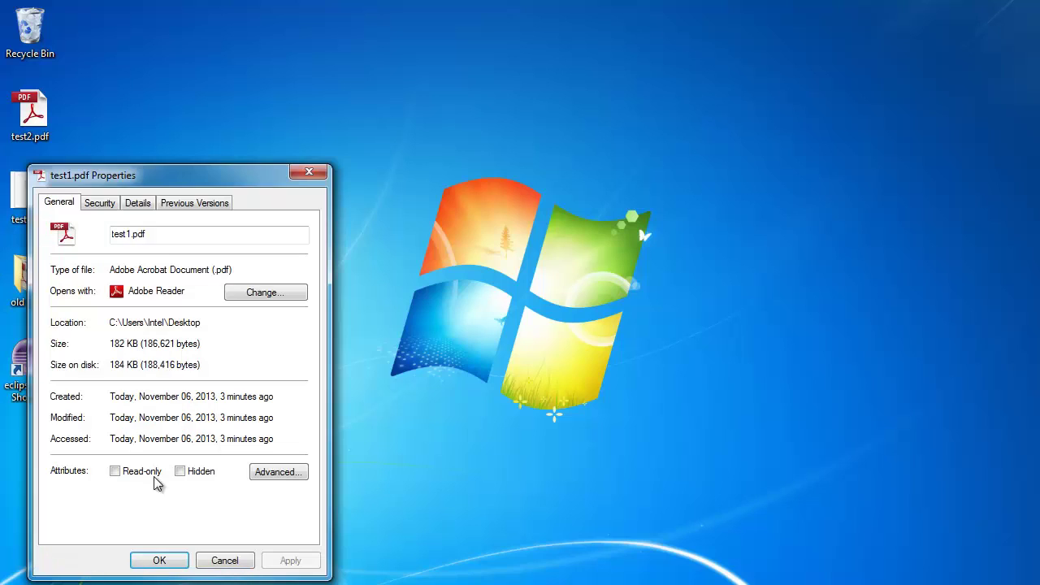
{"action": "left_click_drag", "start_coordinate": [111, 344], "coordinate": [138, 343]}
{"action": "left_click", "coordinate": [134, 344]}
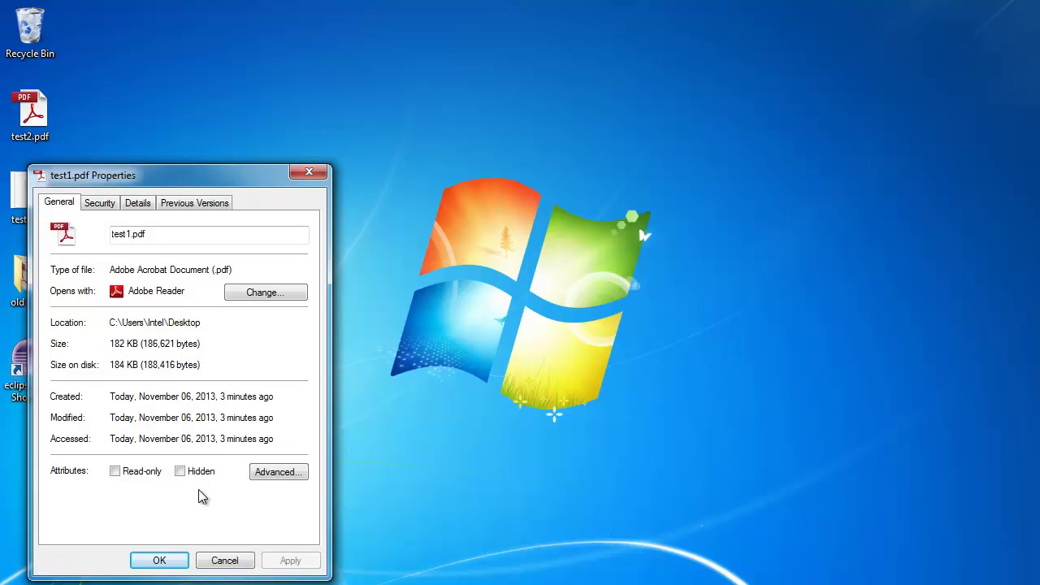
{"action": "left_click", "coordinate": [225, 564]}
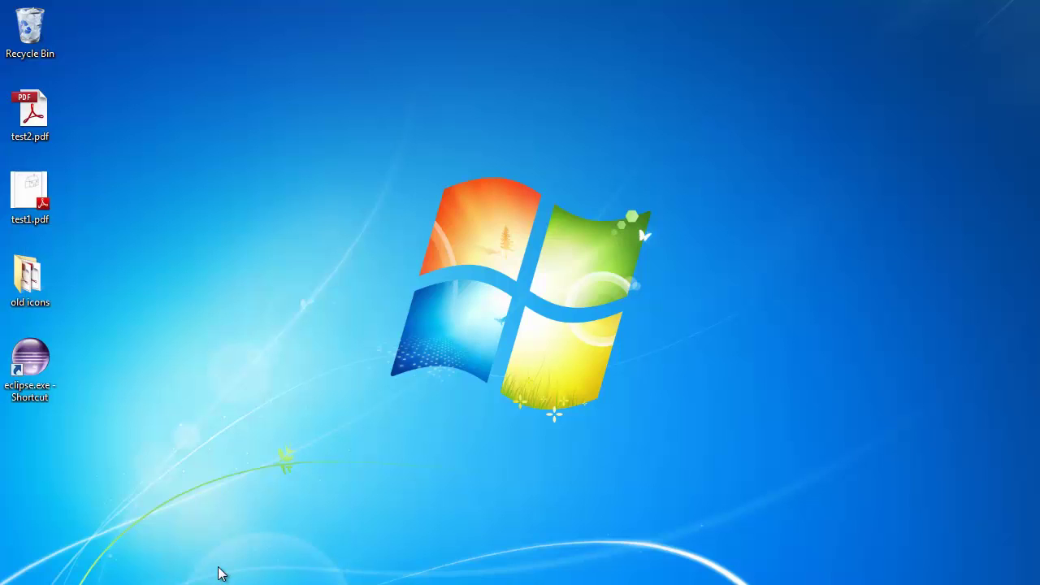